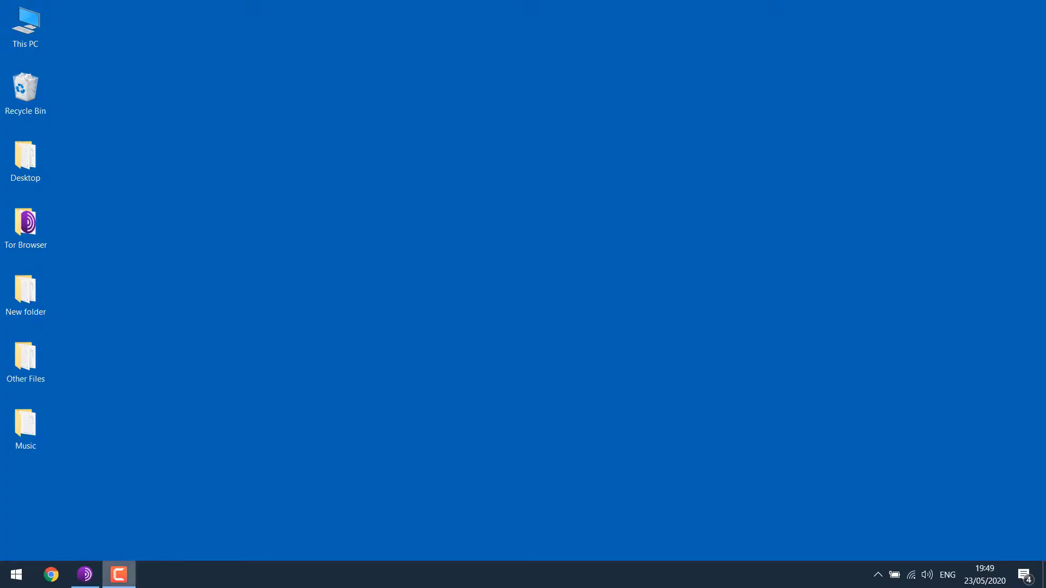
- Open the browser, go to the site's wp-admin and log in with the admin username and password
{"action": "left_click", "coordinate": [50, 574]}
{"action": "type", "text": "saujanpradhan.com.npw"}
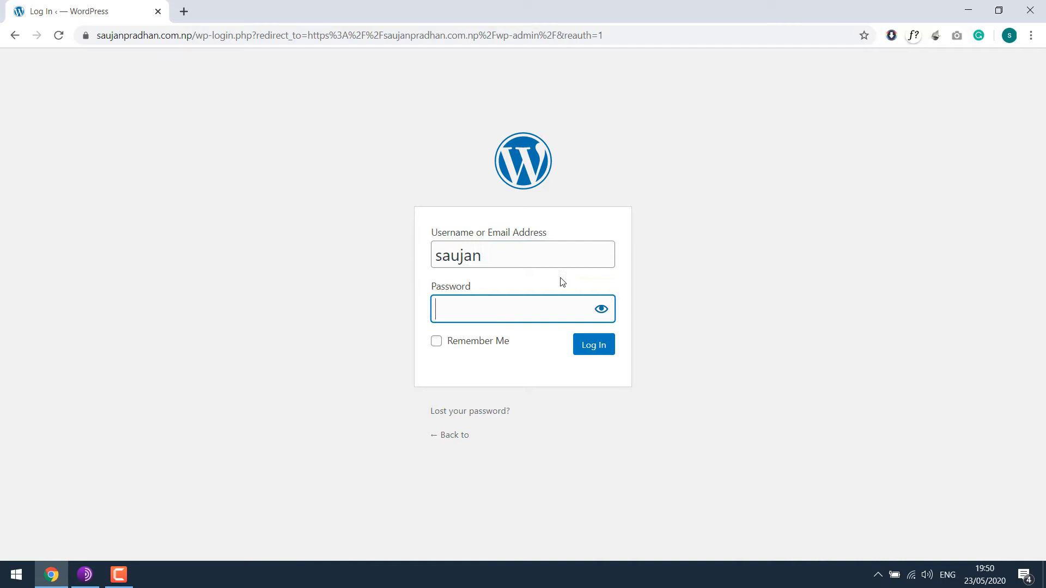
{"action": "type", "text": "*************"}
{"action": "key", "text": "Return"}
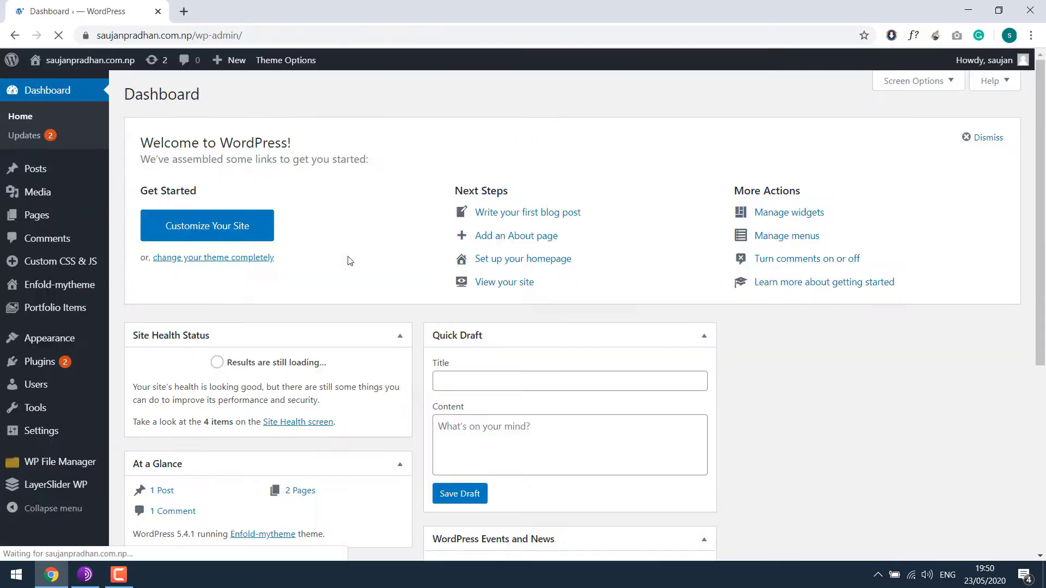
- Search Plugins > Add New for the WP Fastest Cache plugin
{"action": "mouse_move", "coordinate": [60, 361]}
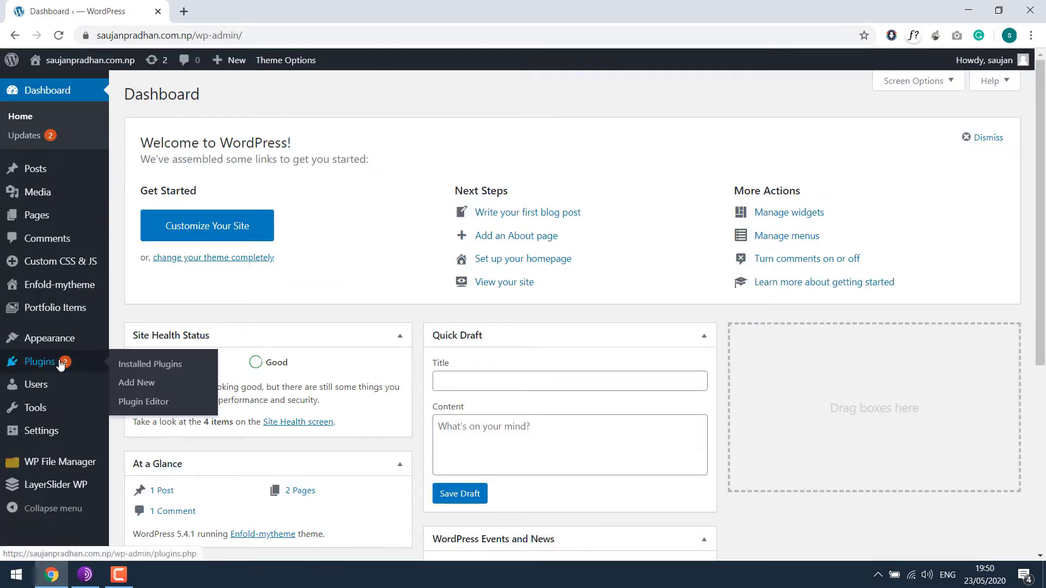
{"action": "left_click", "coordinate": [148, 390]}
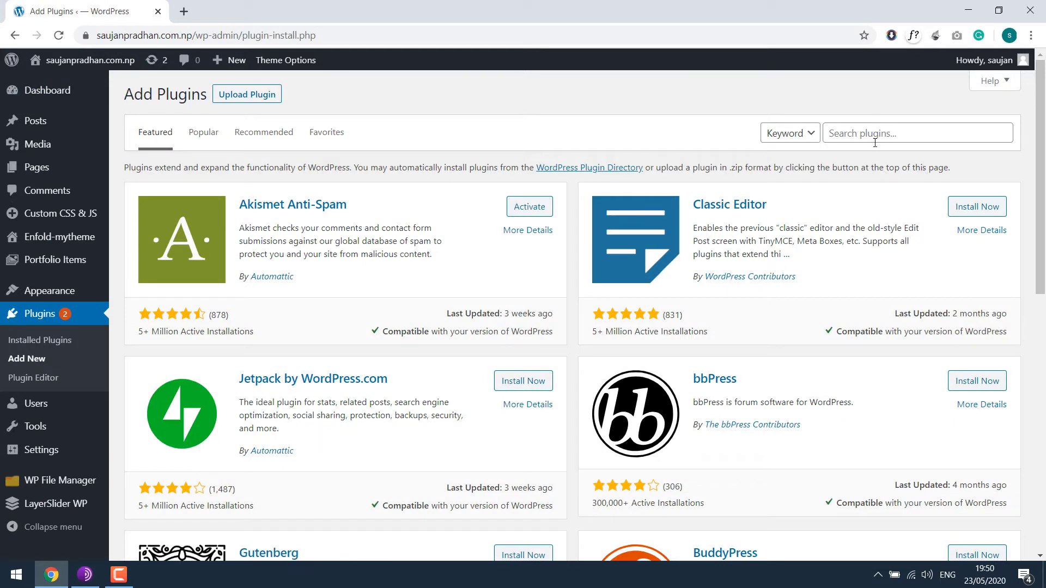
{"action": "left_click", "coordinate": [874, 141]}
{"action": "type", "text": "WP fastest cache"}
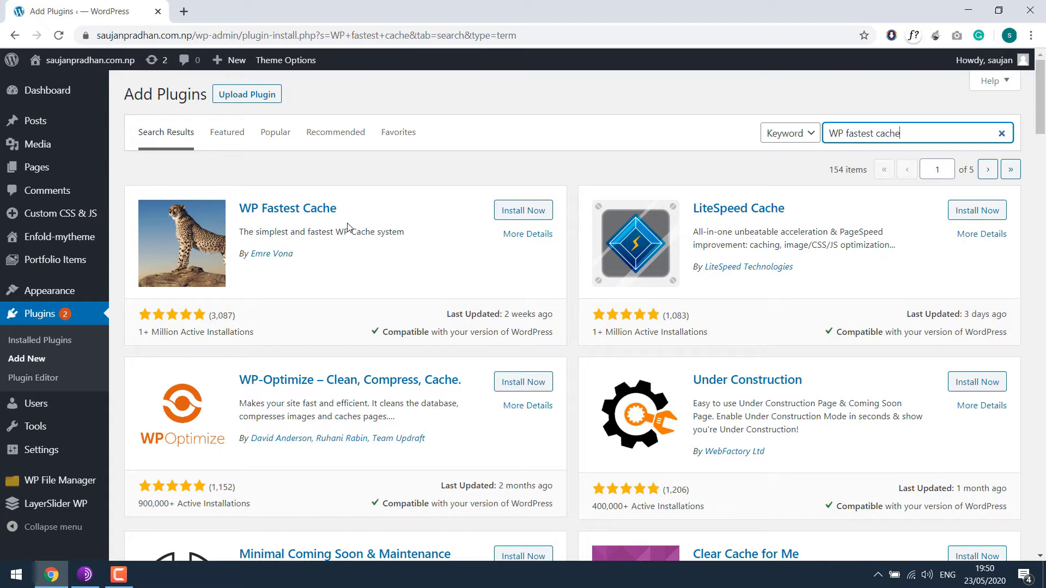
{"action": "left_click_drag", "start_coordinate": [254, 332], "coordinate": [158, 332]}
{"action": "left_click", "coordinate": [340, 319]}
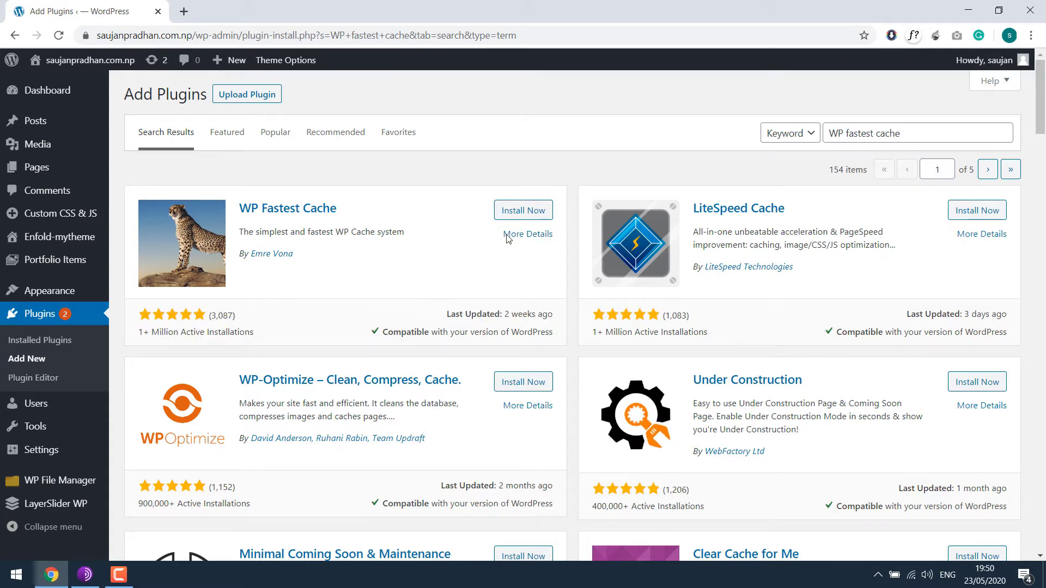
- Install and activate WP Fastest Cache, then open its Settings page
{"action": "left_click", "coordinate": [538, 214]}
{"action": "left_click", "coordinate": [527, 209]}
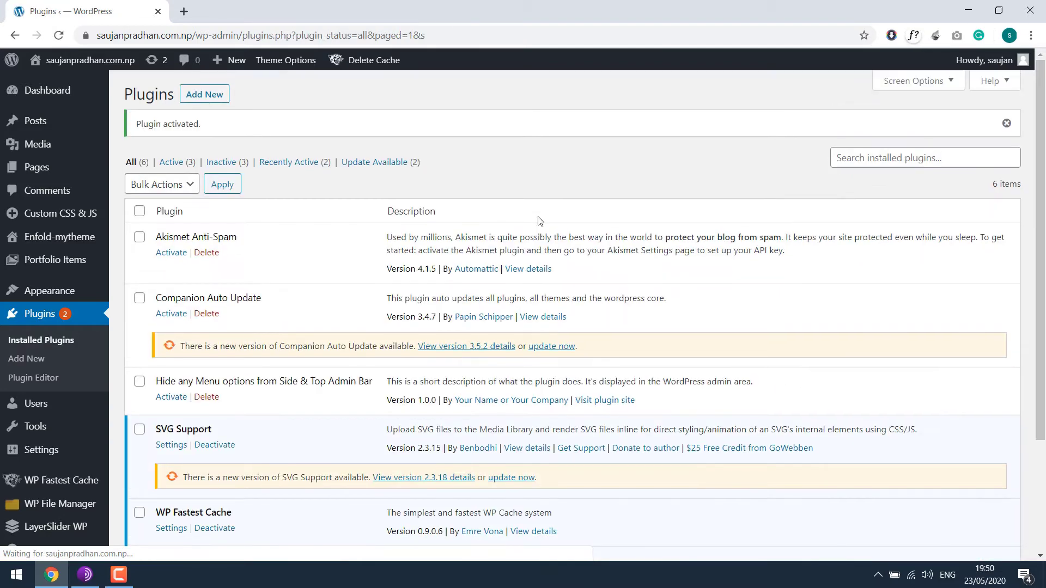
{"action": "scroll", "coordinate": [1043, 189], "scroll_direction": "down", "scroll_amount": 3}
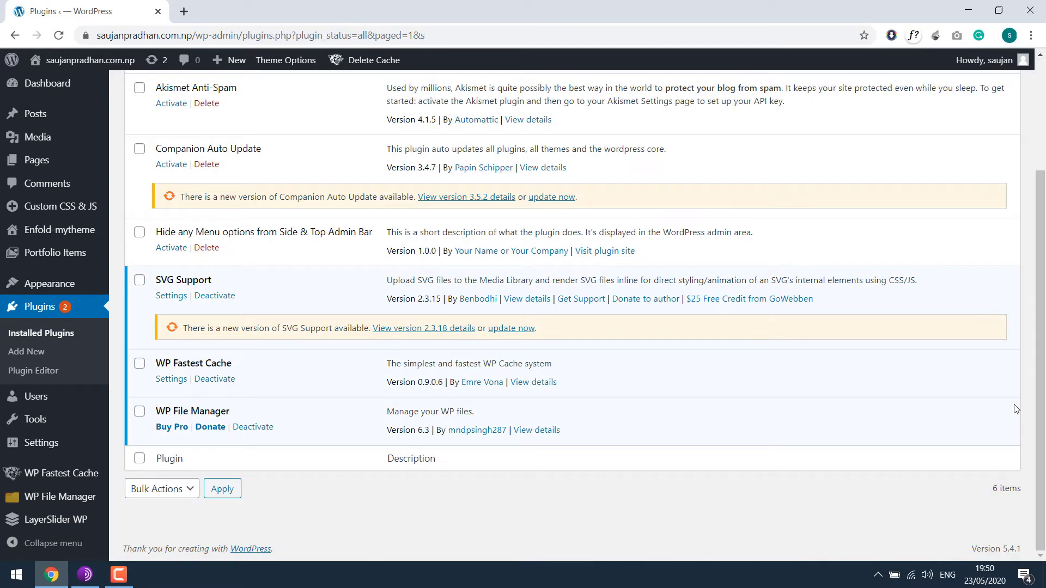
{"action": "left_click", "coordinate": [169, 379]}
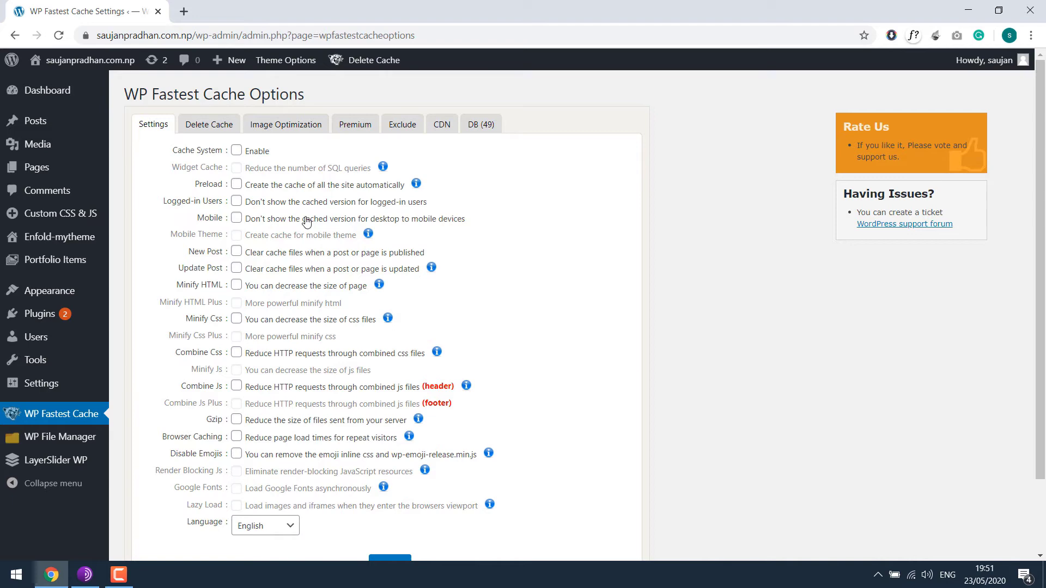
- Load GTmetrix's WordPress Optimization Guide at #step4 in a new tab and scroll to the settings screenshot
{"action": "left_click", "coordinate": [192, 15]}
{"action": "type", "text": "https://gtmetrix.com/wordpress-optimization-guide.html#step4"}
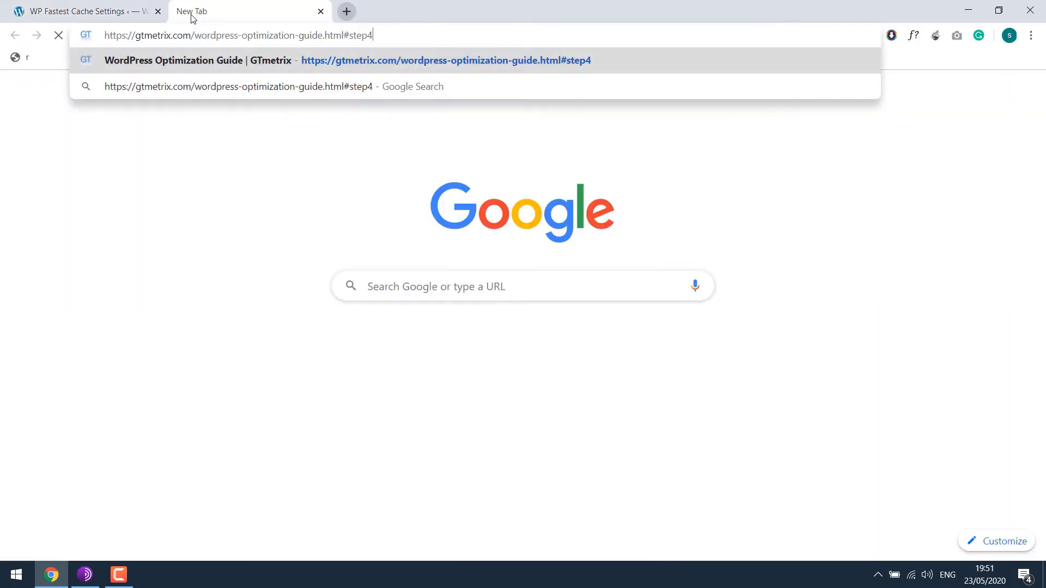
{"action": "key", "text": "Return"}
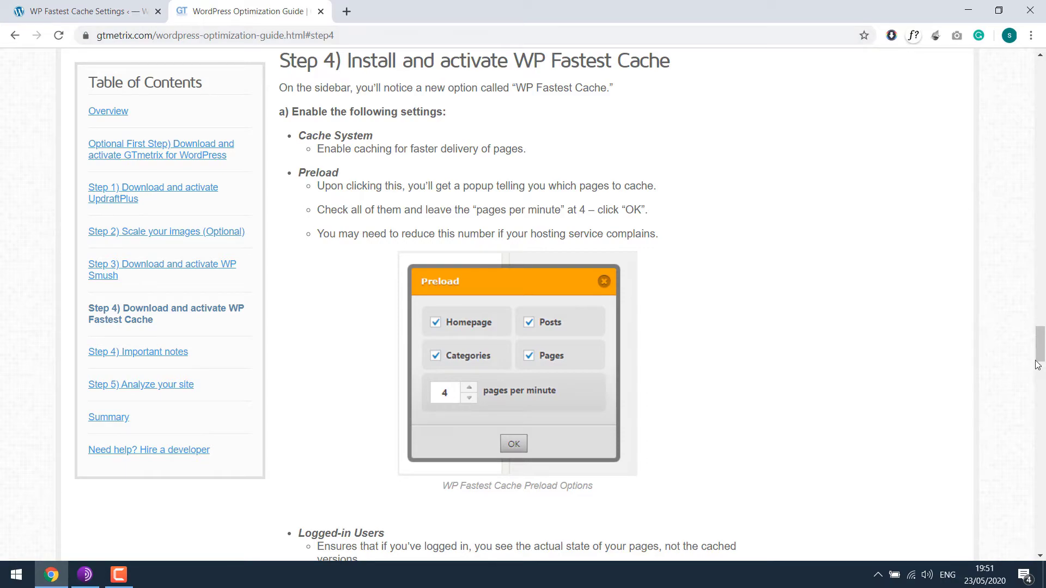
{"action": "left_click_drag", "start_coordinate": [1037, 365], "coordinate": [1041, 396]}
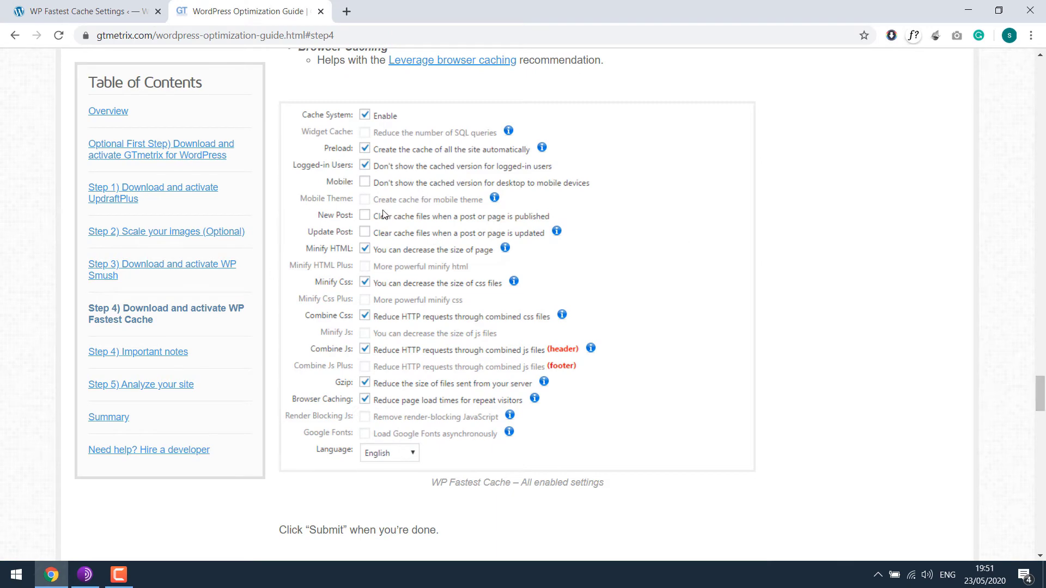
- Enable the Cache System option as the GTmetrix guide recommends
{"action": "left_click", "coordinate": [82, 11]}
{"action": "left_click", "coordinate": [237, 150]}
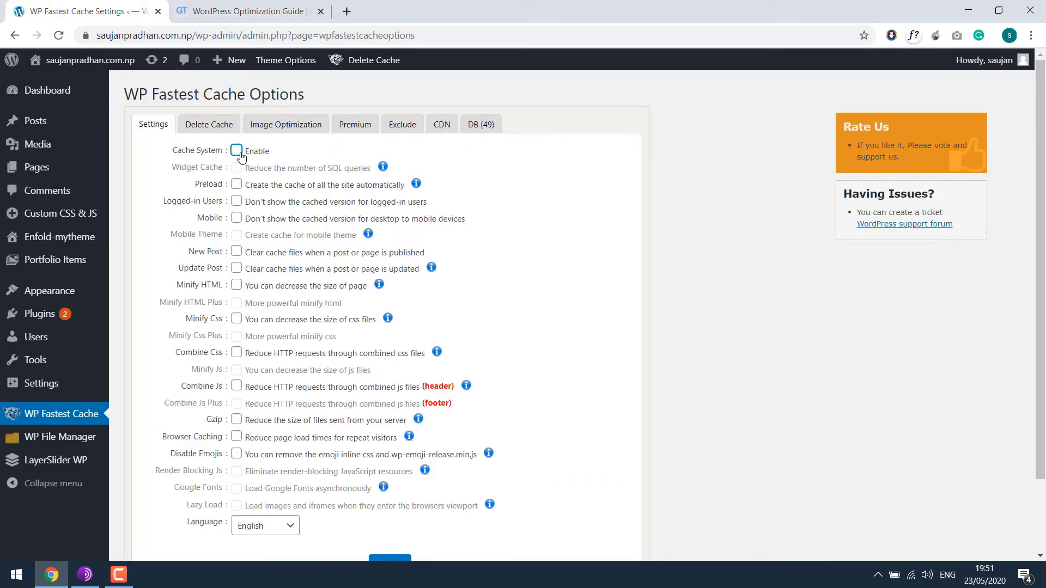
{"action": "left_click", "coordinate": [245, 5]}
{"action": "left_click", "coordinate": [82, 11]}
- Enable Preload for the Homepage, Categories, Pages and Tags
{"action": "left_click", "coordinate": [236, 184]}
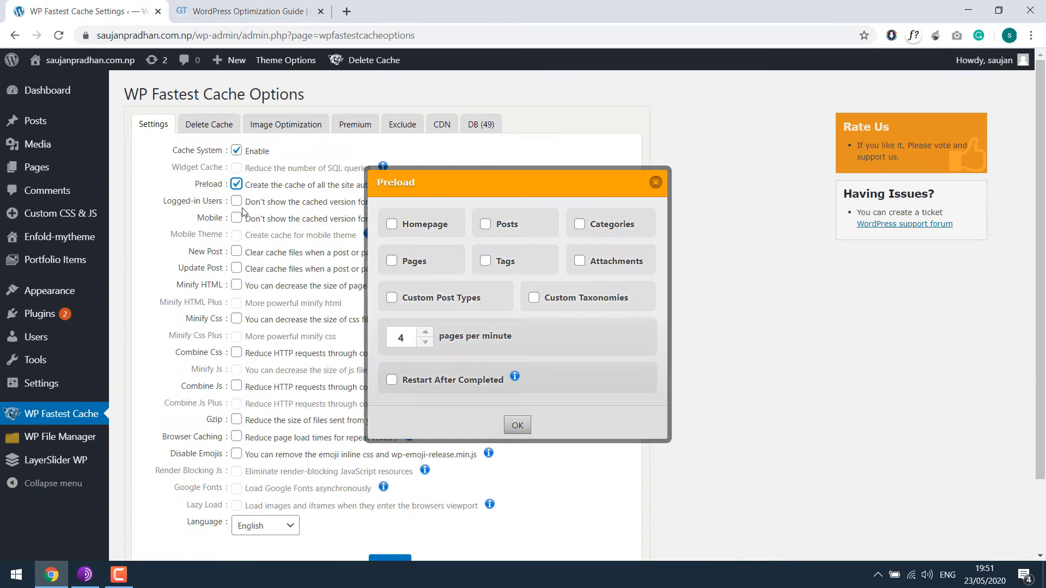
{"action": "left_click", "coordinate": [245, 11]}
{"action": "scroll", "coordinate": [522, 326], "scroll_direction": "down", "scroll_amount": 5}
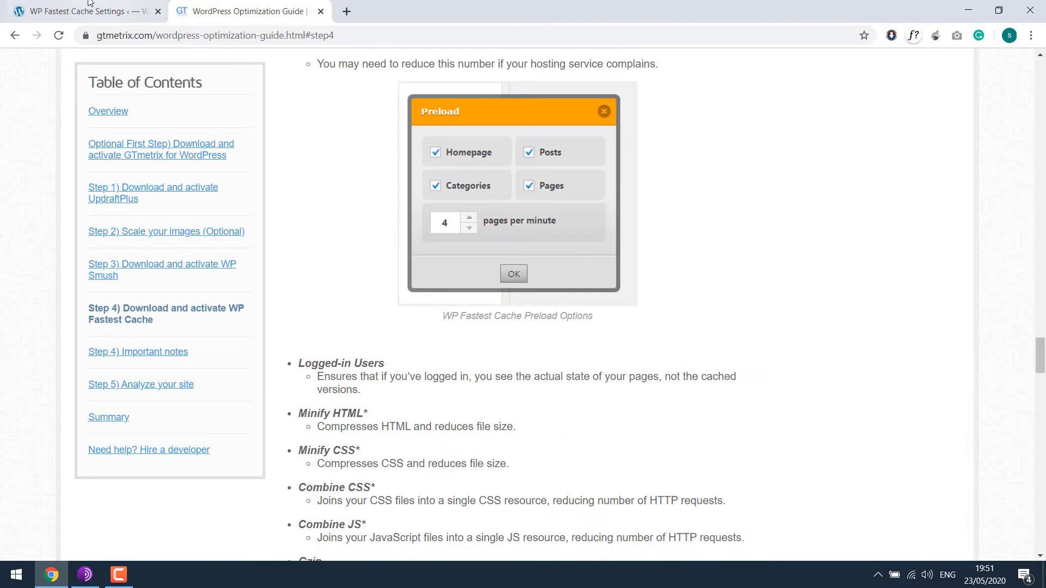
{"action": "left_click", "coordinate": [82, 11]}
{"action": "left_click", "coordinate": [391, 224]}
{"action": "left_click", "coordinate": [392, 261]}
{"action": "left_click", "coordinate": [485, 261]}
{"action": "left_click", "coordinate": [579, 224]}
{"action": "left_click", "coordinate": [517, 424]}
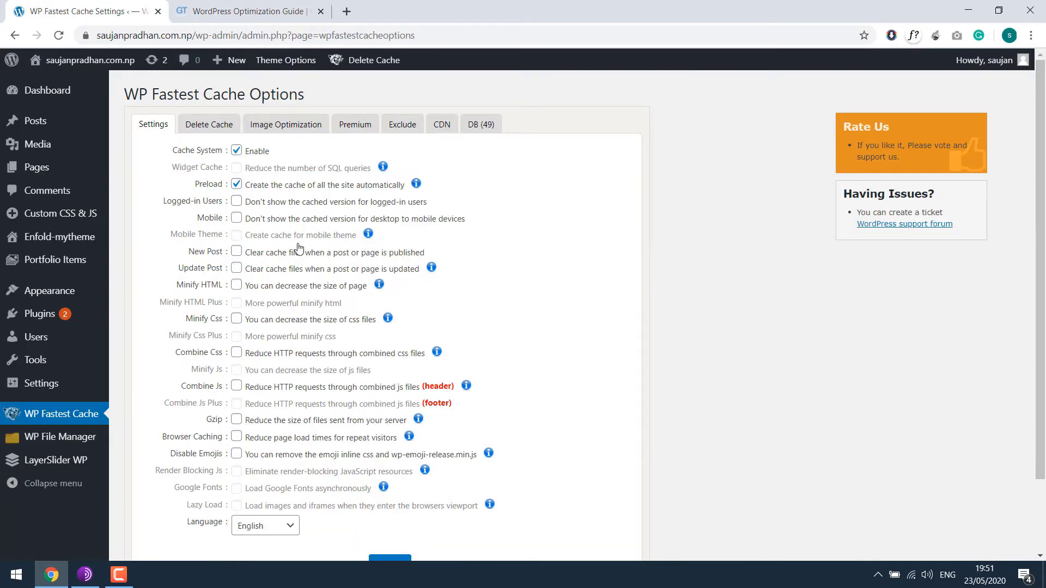
- Enable the Logged-in Users option so logged-in users don't get cached pages
{"action": "left_click", "coordinate": [244, 5]}
{"action": "scroll", "coordinate": [522, 327], "scroll_direction": "down", "scroll_amount": 9}
{"action": "left_click", "coordinate": [81, 11]}
{"action": "left_click", "coordinate": [236, 201]}
- Turn on Minify HTML, Minify CSS, Combine CSS, Combine JS, Gzip and Browser Caching
{"action": "left_click", "coordinate": [244, 11]}
{"action": "left_click", "coordinate": [82, 10]}
{"action": "left_click", "coordinate": [237, 285]}
{"action": "left_click", "coordinate": [236, 318]}
{"action": "left_click", "coordinate": [236, 352]}
{"action": "left_click", "coordinate": [236, 385]}
{"action": "left_click", "coordinate": [236, 419]}
{"action": "left_click", "coordinate": [236, 436]}
- Submit the WP Fastest Cache settings and dismiss the Cloudflare notice
{"action": "left_click", "coordinate": [244, 11]}
{"action": "left_click", "coordinate": [82, 11]}
{"action": "scroll", "coordinate": [357, 490], "scroll_direction": "down", "scroll_amount": 2}
{"action": "left_click", "coordinate": [390, 478]}
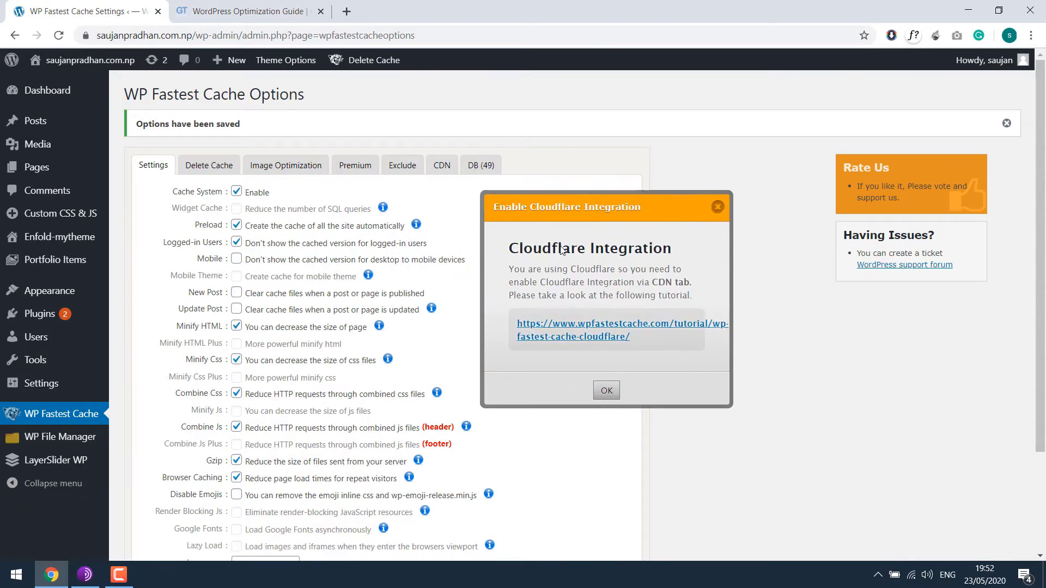
{"action": "left_click", "coordinate": [590, 387]}
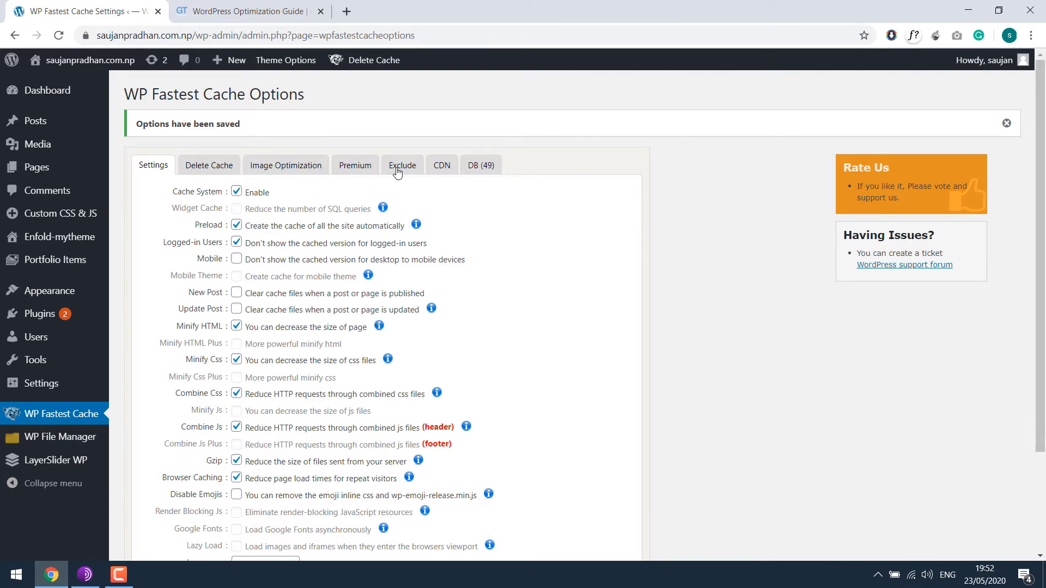
- Choose CDN by Cloudflare on the CDN tab, then return to the GTmetrix guide
{"action": "left_click", "coordinate": [444, 167]}
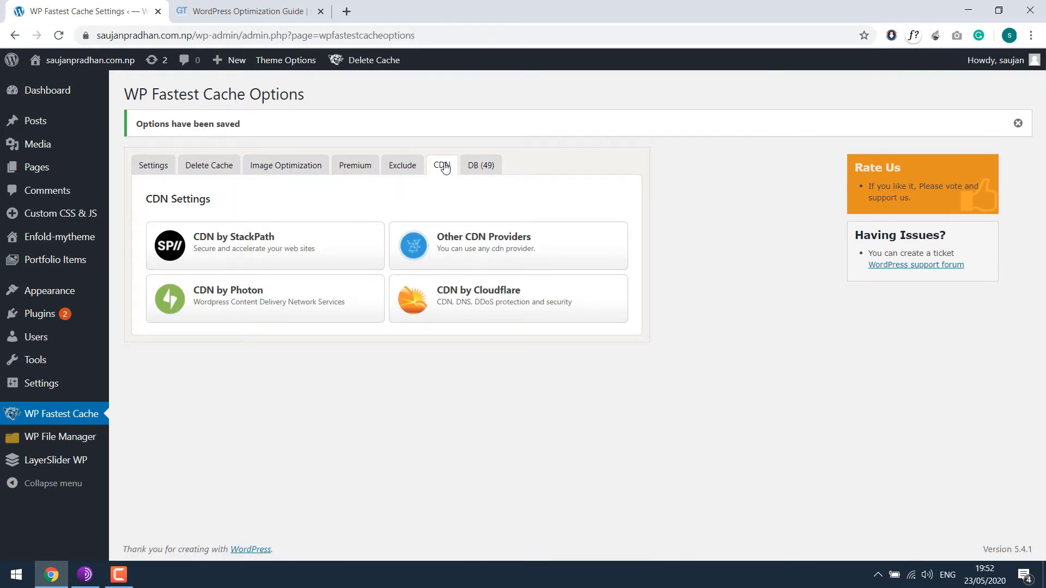
{"action": "left_click", "coordinate": [484, 299]}
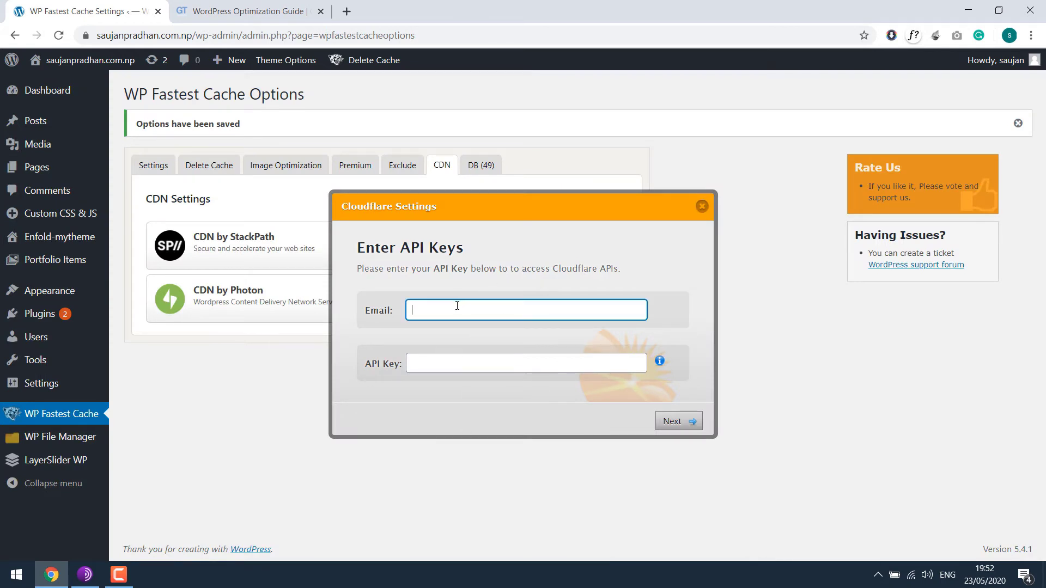
{"action": "left_click", "coordinate": [306, 4]}
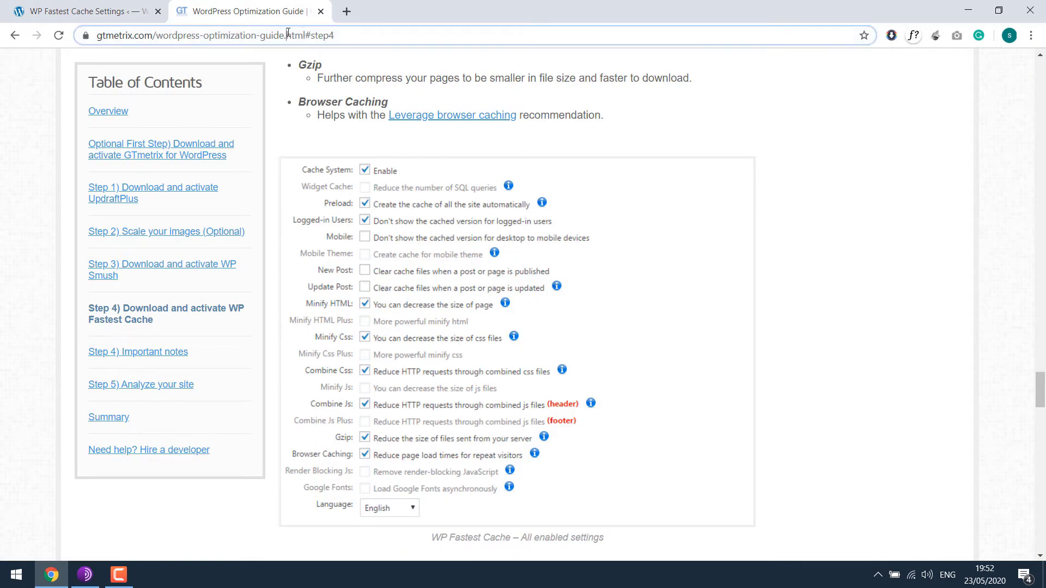
- Load cloudflare.com in the browser
{"action": "left_click", "coordinate": [416, 34]}
{"action": "type", "text": "cloudflare.com"}
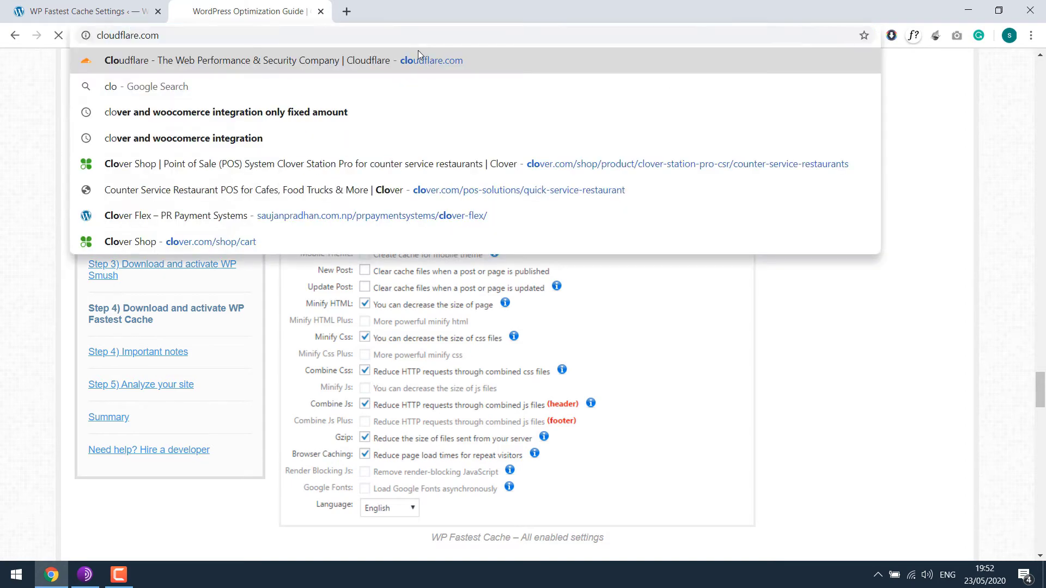
{"action": "key", "text": "Return"}
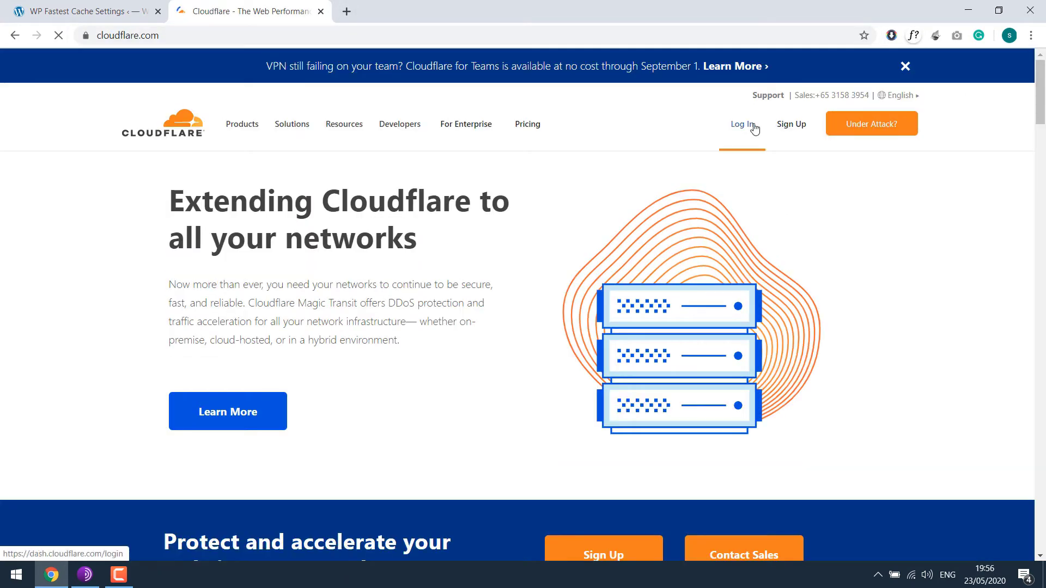
- Log in to Cloudflare with the account email and password
{"action": "left_click", "coordinate": [749, 125]}
{"action": "type", "text": "sanjay"}
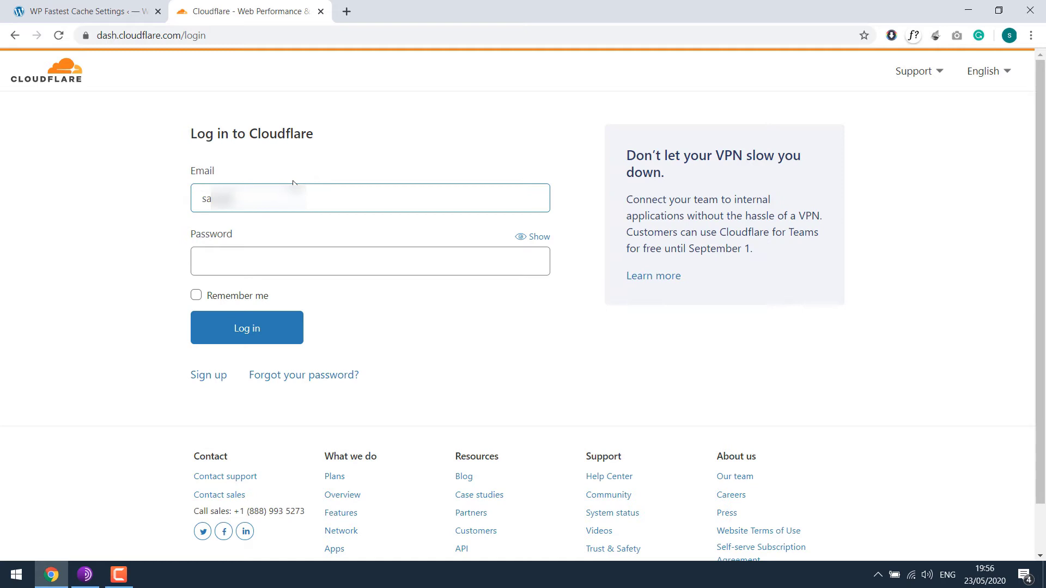
{"action": "key", "text": "Tab"}
{"action": "type", "text": "••••••••••••"}
{"action": "key", "text": "Return"}
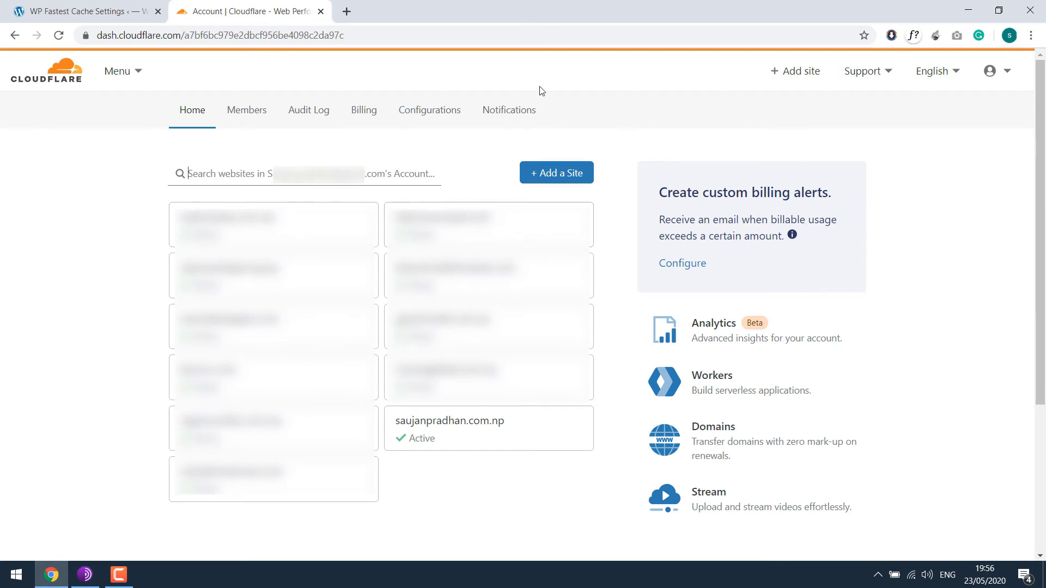
- Open My Profile from the Cloudflare account menu and show the API Tokens page
{"action": "left_click", "coordinate": [1013, 75]}
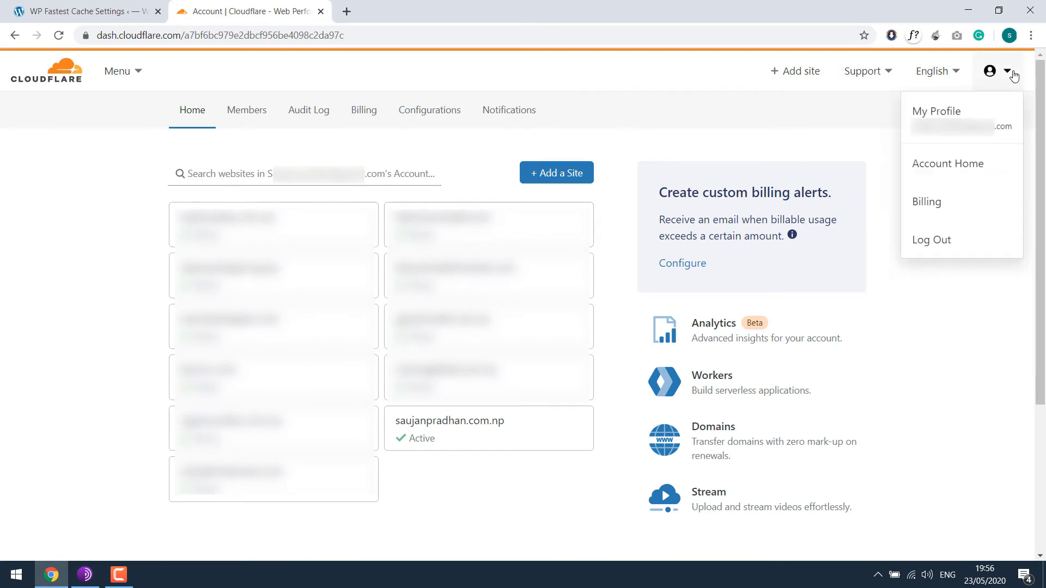
{"action": "left_click", "coordinate": [963, 114]}
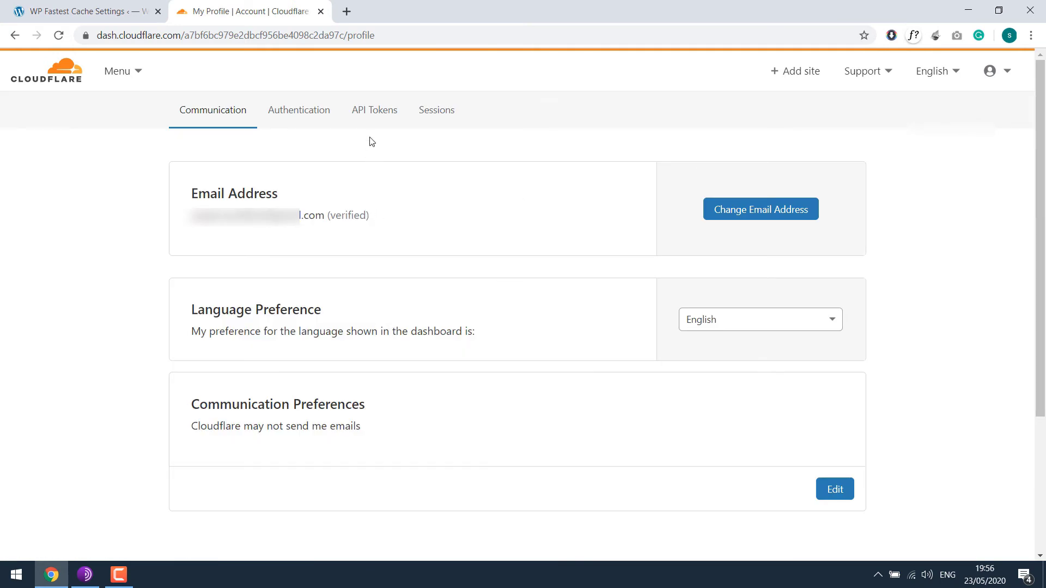
{"action": "left_click", "coordinate": [376, 115]}
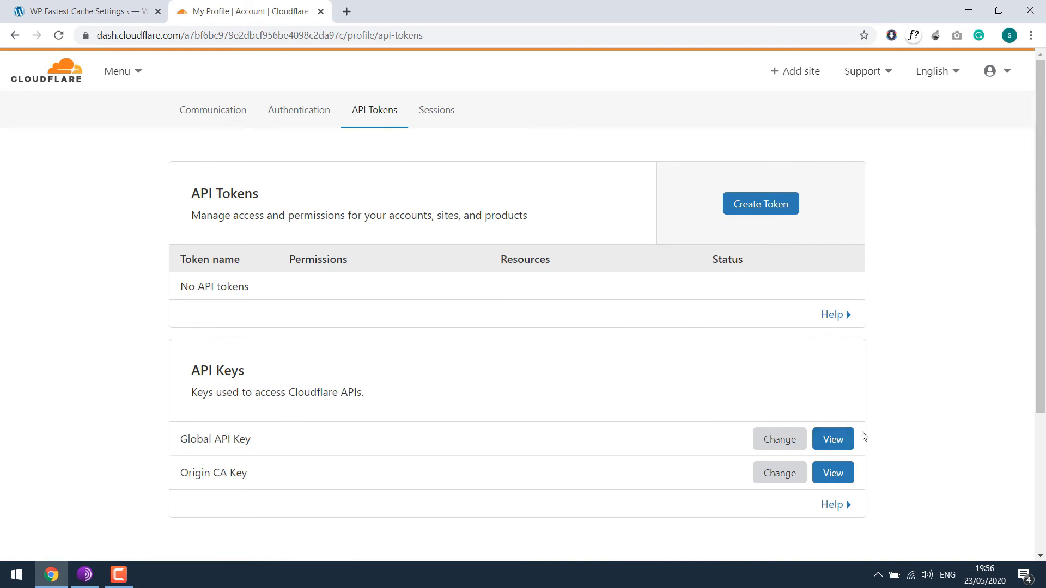
- Request to view the Global API Key, enter the password and solve the motorcycle hCaptcha
{"action": "left_click", "coordinate": [842, 441]}
{"action": "type", "text": "•••"}
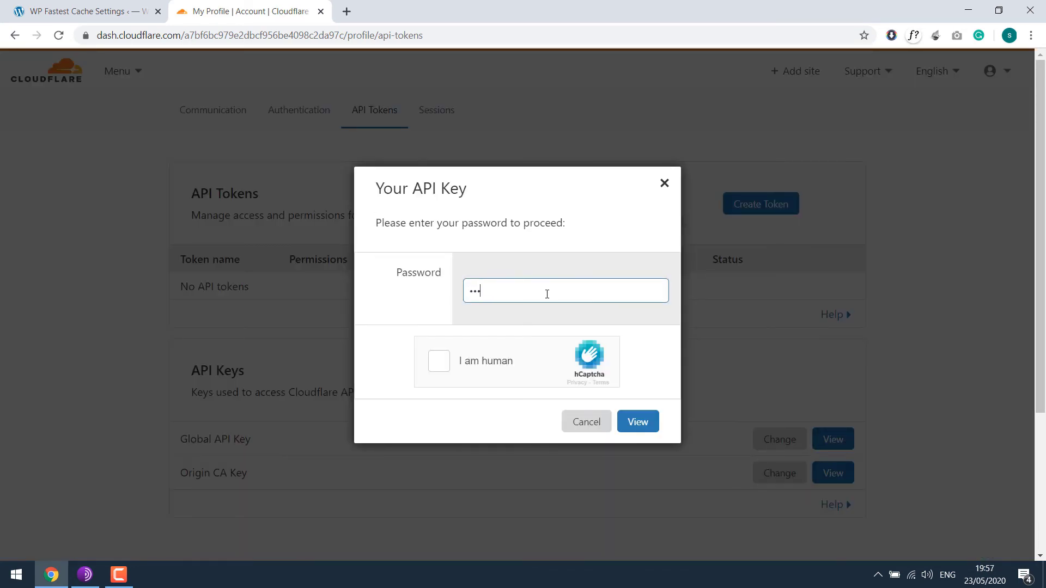
{"action": "left_click", "coordinate": [436, 369]}
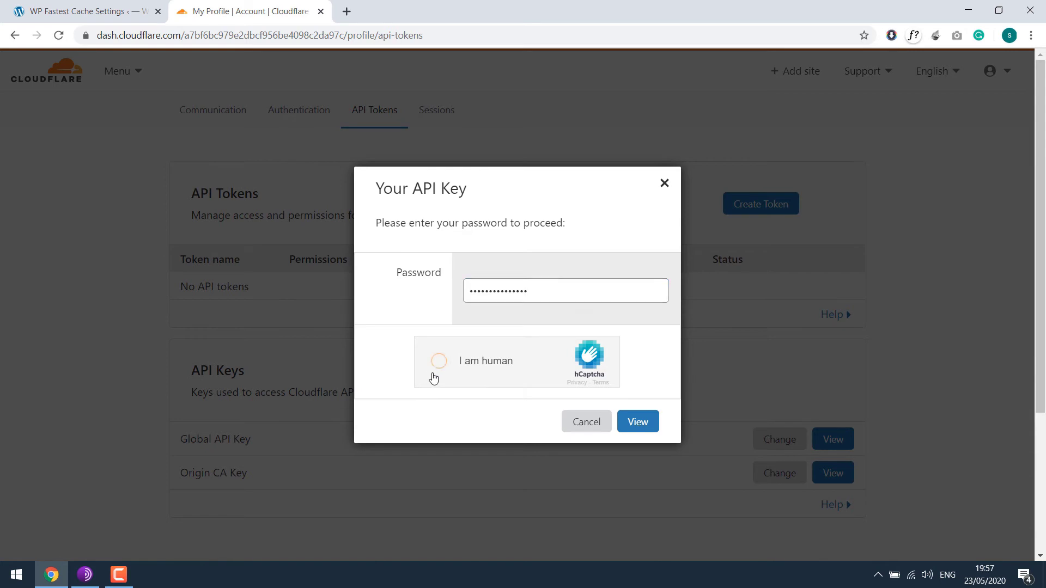
{"action": "left_click", "coordinate": [716, 395]}
{"action": "left_click", "coordinate": [716, 499]}
{"action": "left_click", "coordinate": [614, 396]}
{"action": "left_click", "coordinate": [512, 498]}
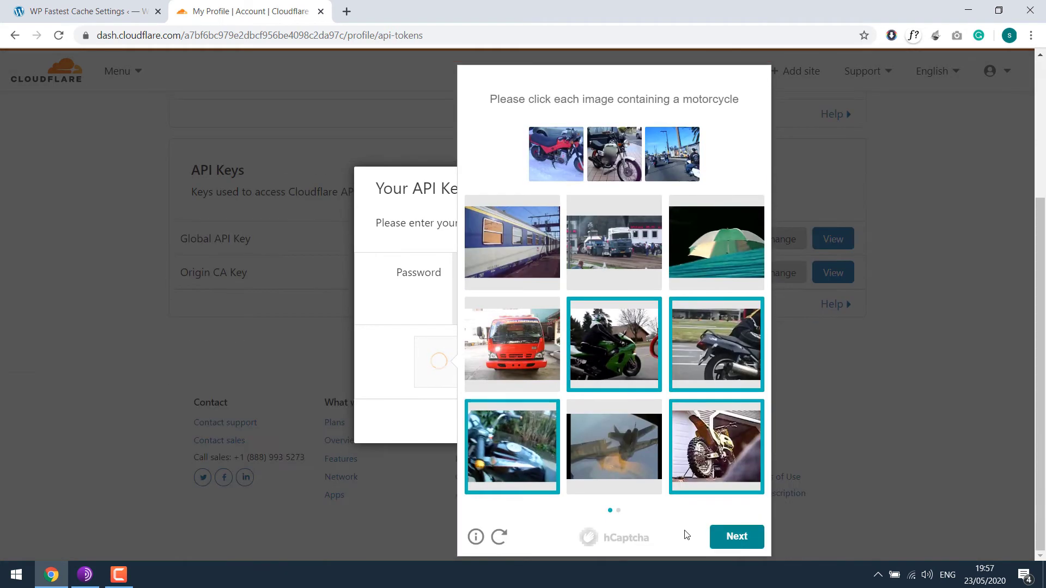
{"action": "left_click", "coordinate": [736, 535]}
{"action": "left_click", "coordinate": [512, 243]}
{"action": "left_click", "coordinate": [716, 447]}
{"action": "left_click", "coordinate": [512, 447]}
{"action": "left_click", "coordinate": [614, 344]}
{"action": "left_click", "coordinate": [736, 537]}
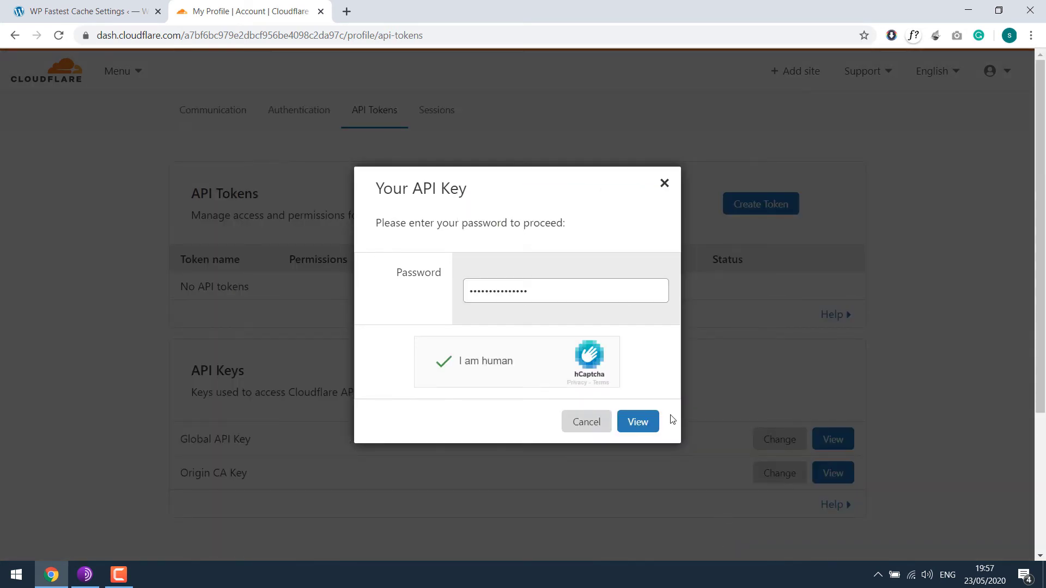
- Reveal the Global API Key and copy it
{"action": "left_click", "coordinate": [642, 434]}
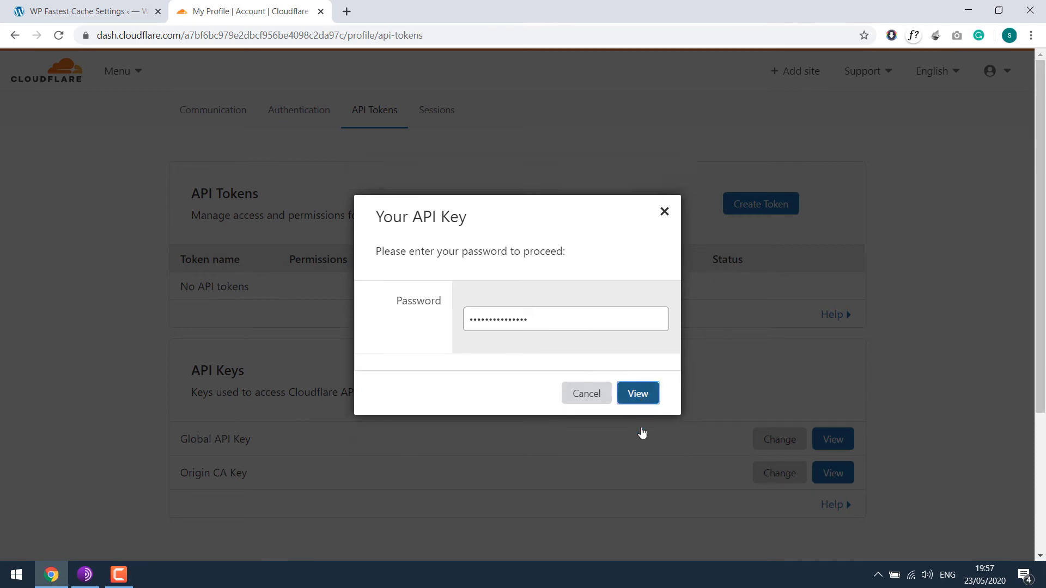
{"action": "left_click", "coordinate": [632, 392]}
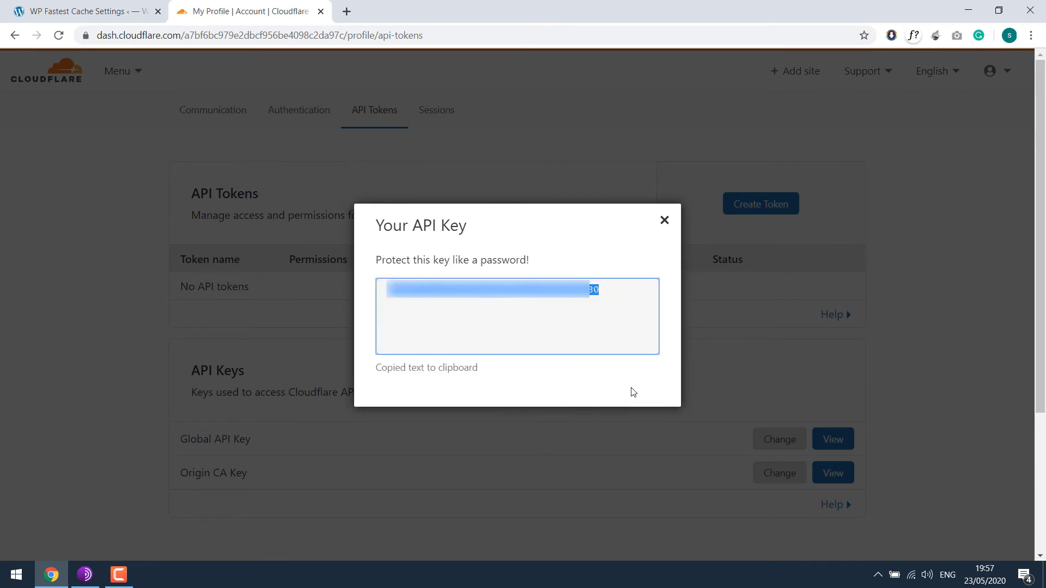
{"action": "right_click", "coordinate": [560, 288]}
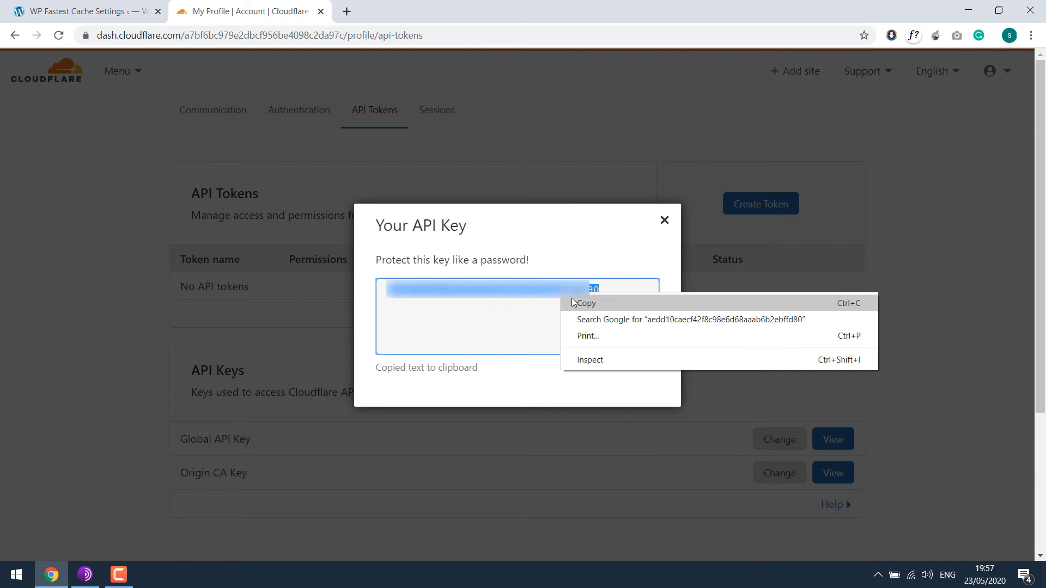
{"action": "left_click", "coordinate": [577, 300]}
- Paste the Global API Key and the Cloudflare account email into WP Fastest Cache and submit
{"action": "left_click", "coordinate": [77, 10]}
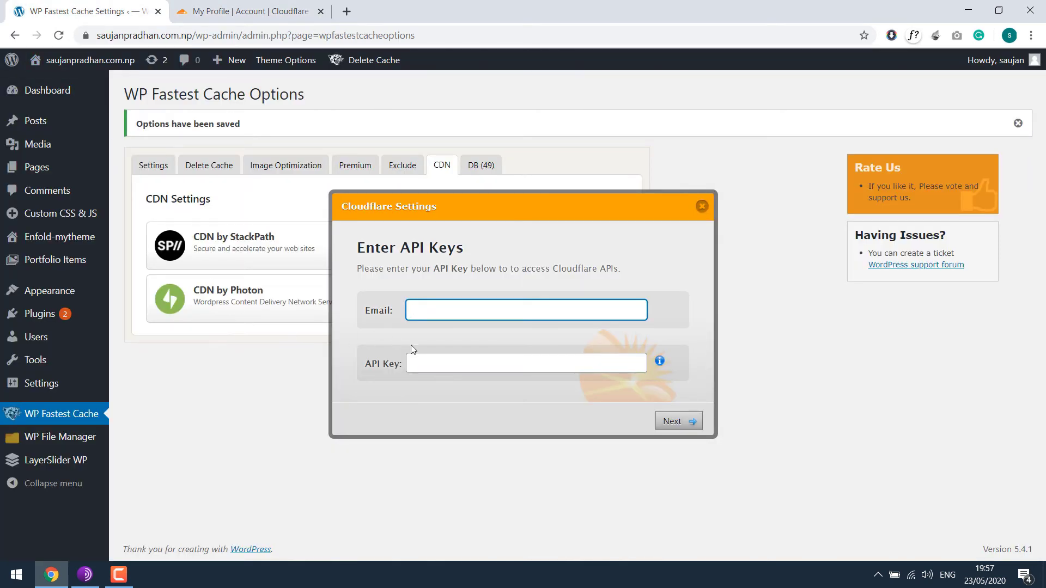
{"action": "right_click", "coordinate": [445, 353]}
{"action": "left_click", "coordinate": [460, 246]}
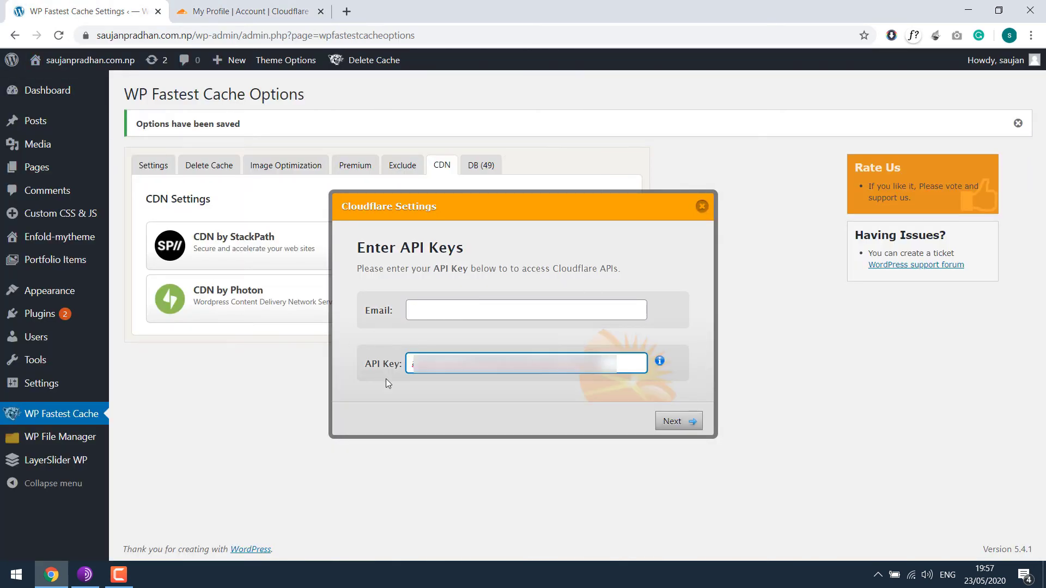
{"action": "left_click", "coordinate": [418, 308]}
{"action": "type", "text": "sauja"}
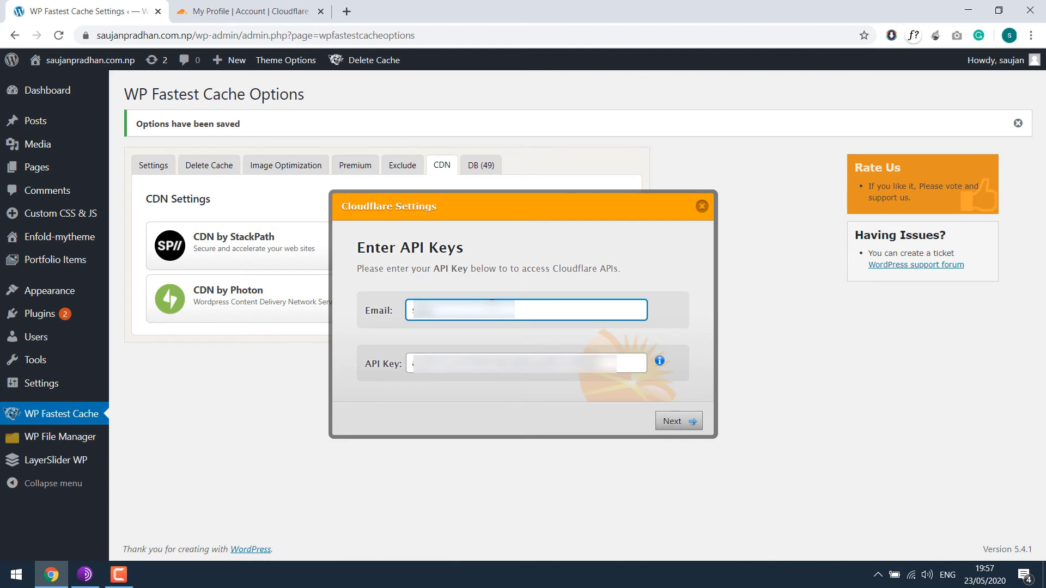
{"action": "type", "text": "npr"}
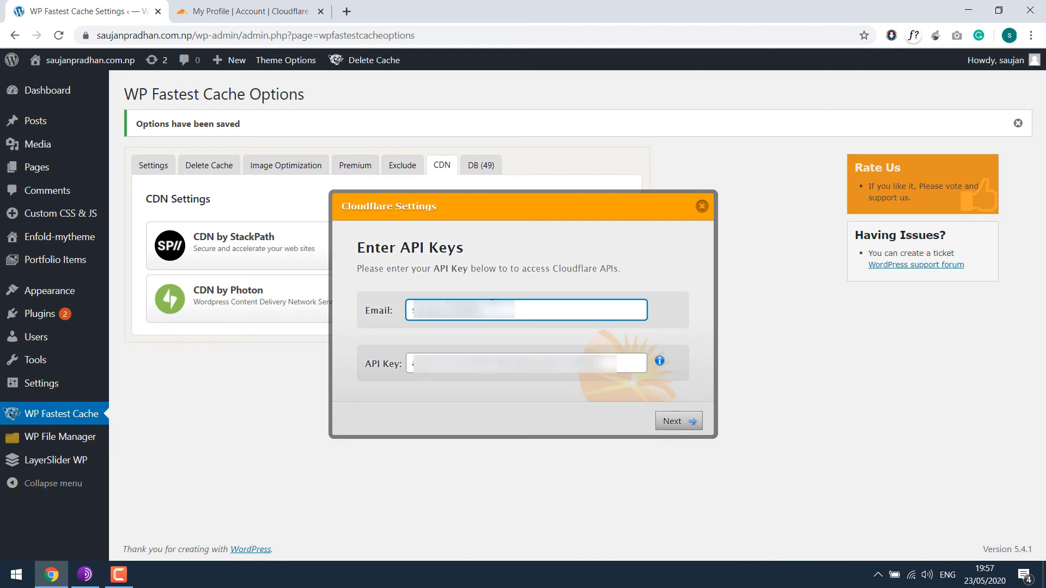
{"action": "type", "text": "adhan"}
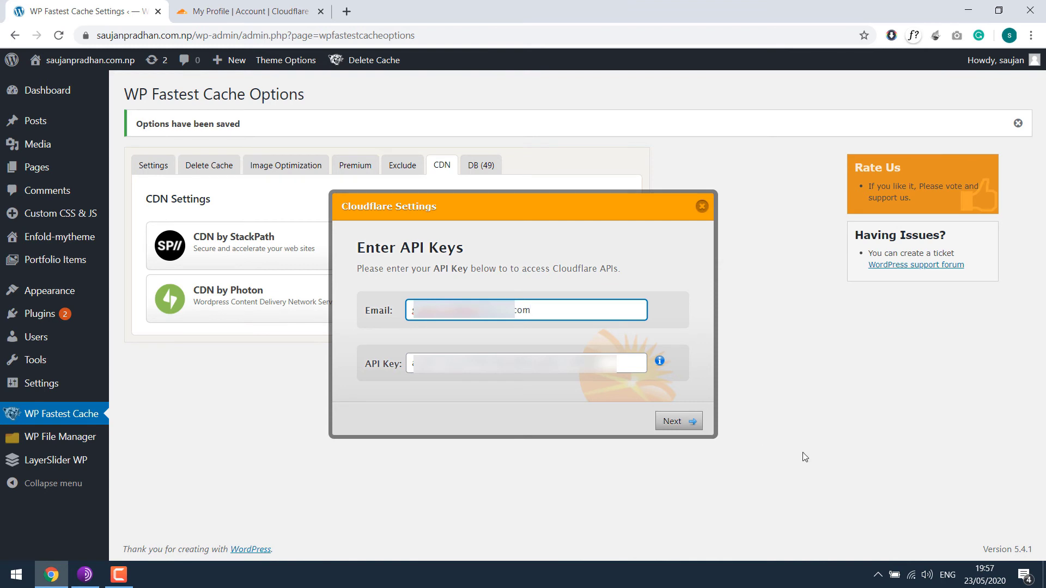
{"action": "left_click", "coordinate": [675, 421]}
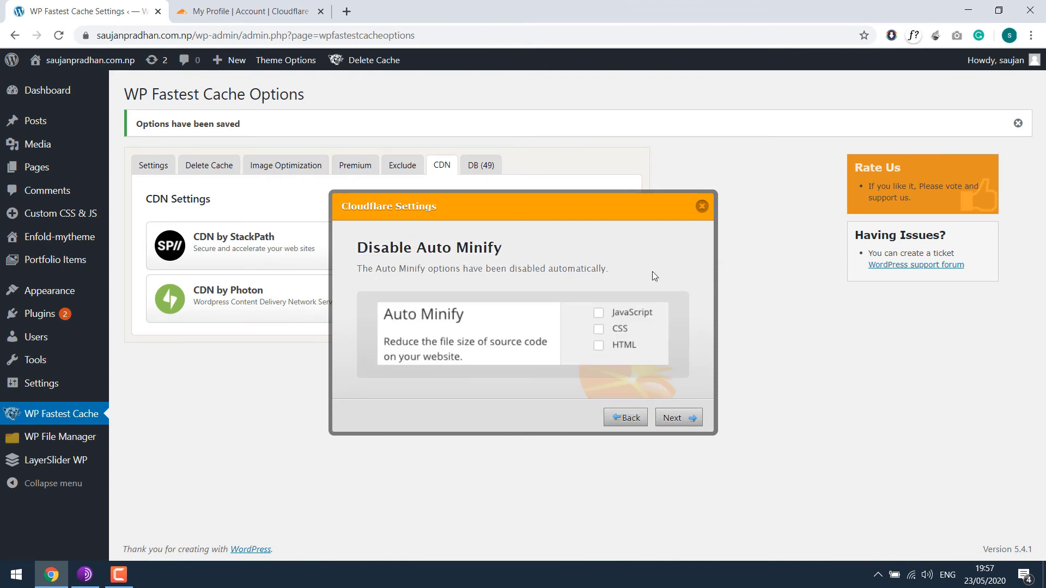
- Accept disabled Auto Minify, disabled Rocket Loader and 6-month browser cache, then finish
{"action": "left_click", "coordinate": [678, 418]}
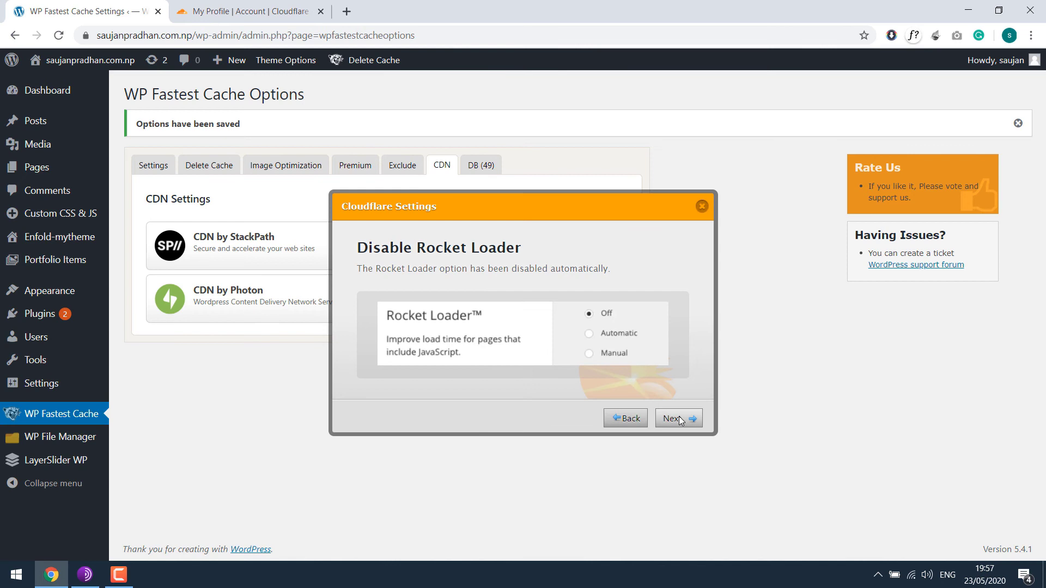
{"action": "left_click", "coordinate": [682, 421]}
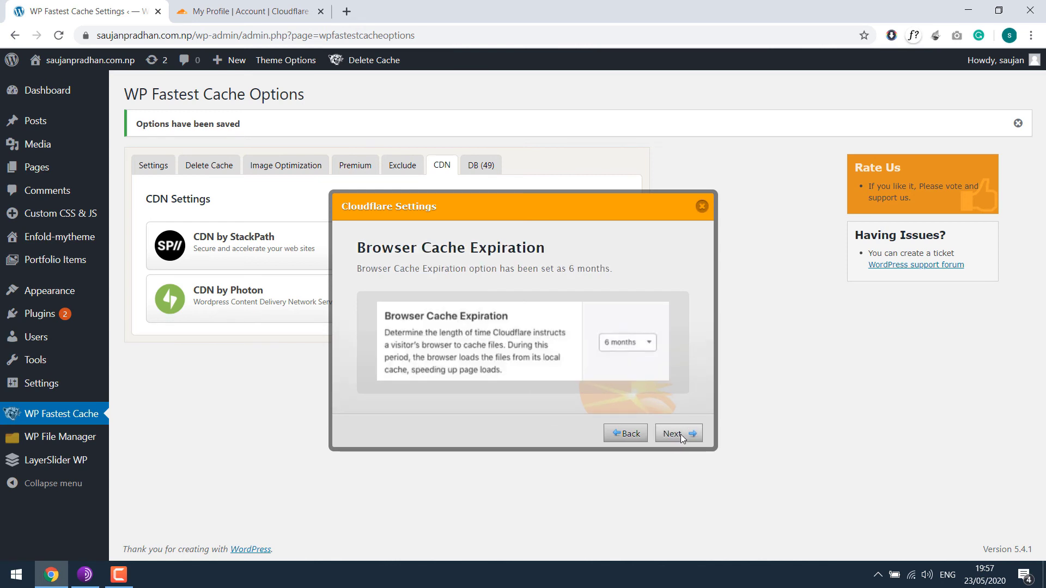
{"action": "left_click", "coordinate": [681, 433]}
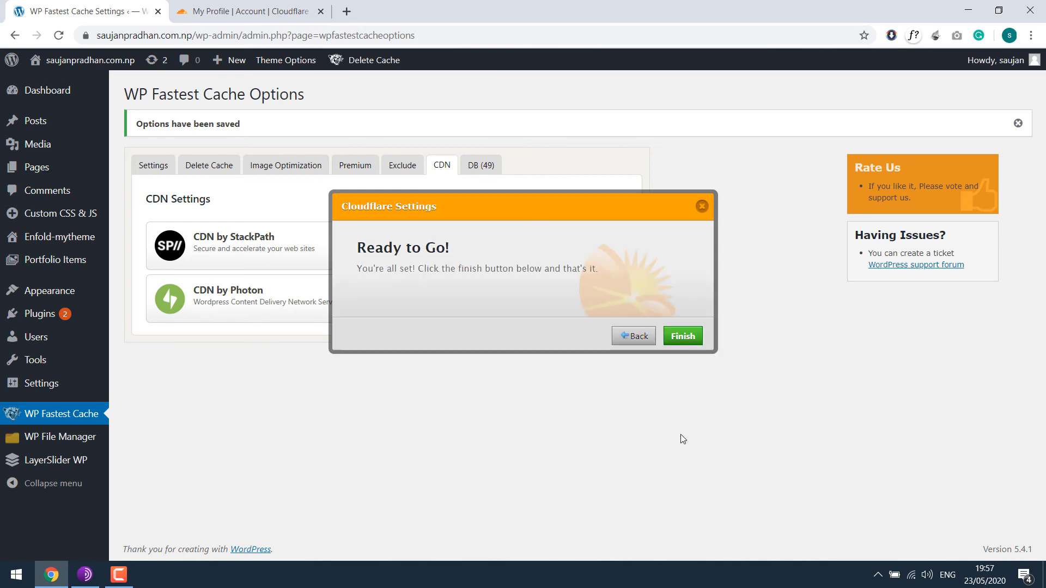
{"action": "left_click", "coordinate": [687, 338]}
{"action": "left_click", "coordinate": [683, 338]}
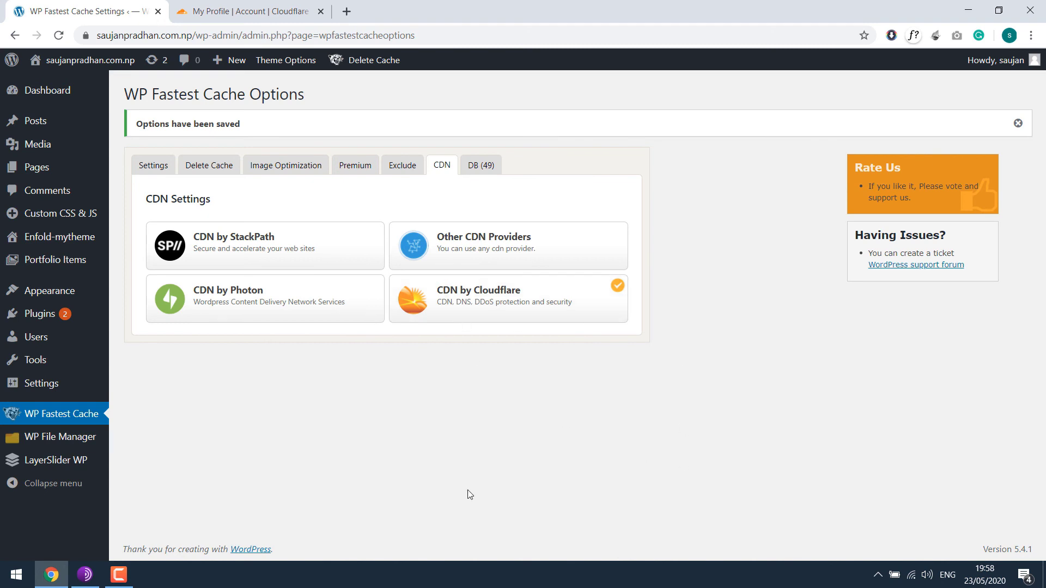
- Remove the Cloudflare integration, then reopen CDN by Cloudflare at the empty API Key field
{"action": "left_click", "coordinate": [470, 298]}
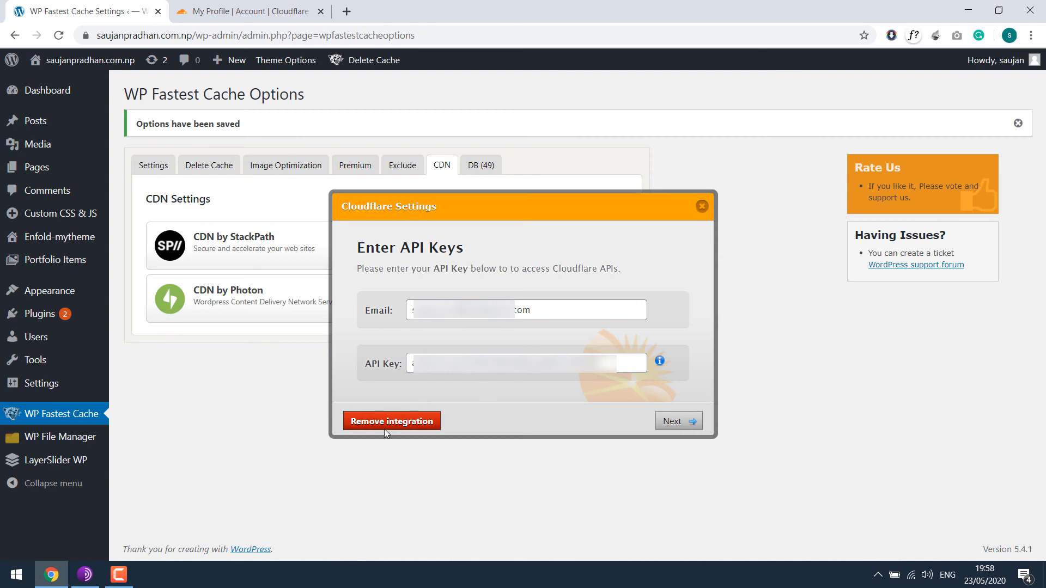
{"action": "left_click", "coordinate": [392, 422]}
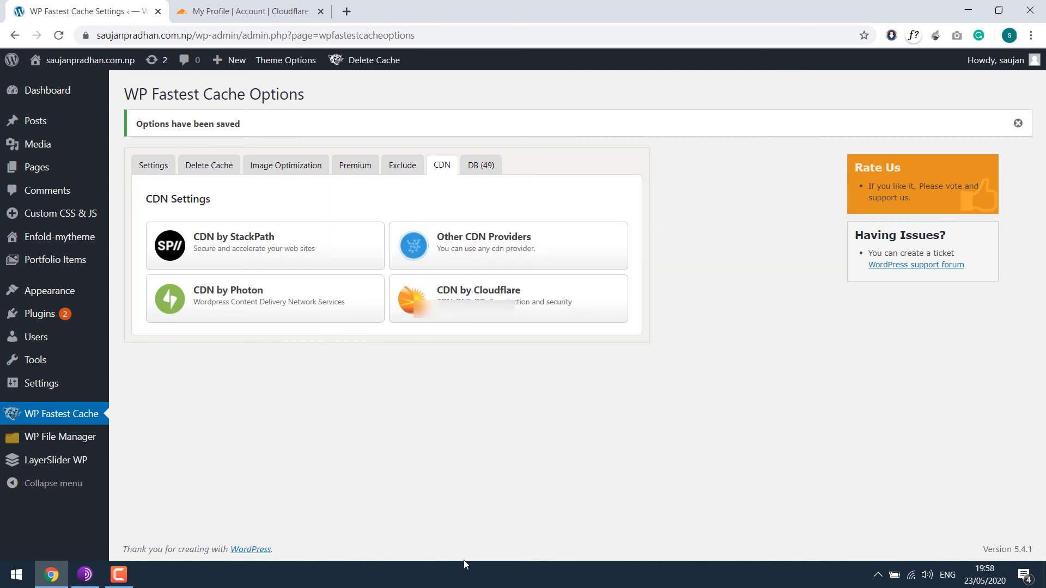
{"action": "left_click", "coordinate": [485, 301]}
{"action": "left_click", "coordinate": [443, 300]}
{"action": "left_click", "coordinate": [452, 368]}
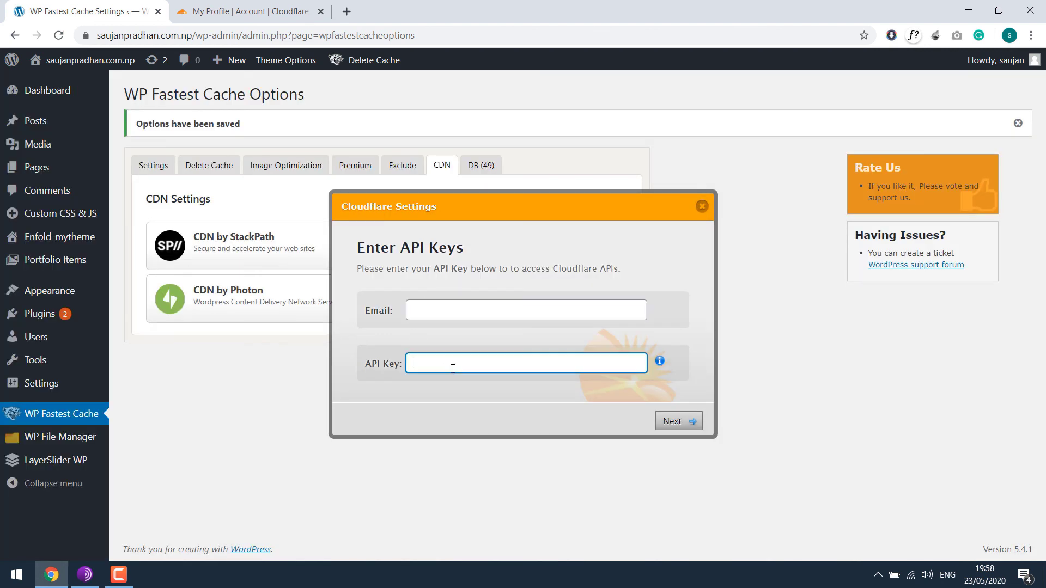